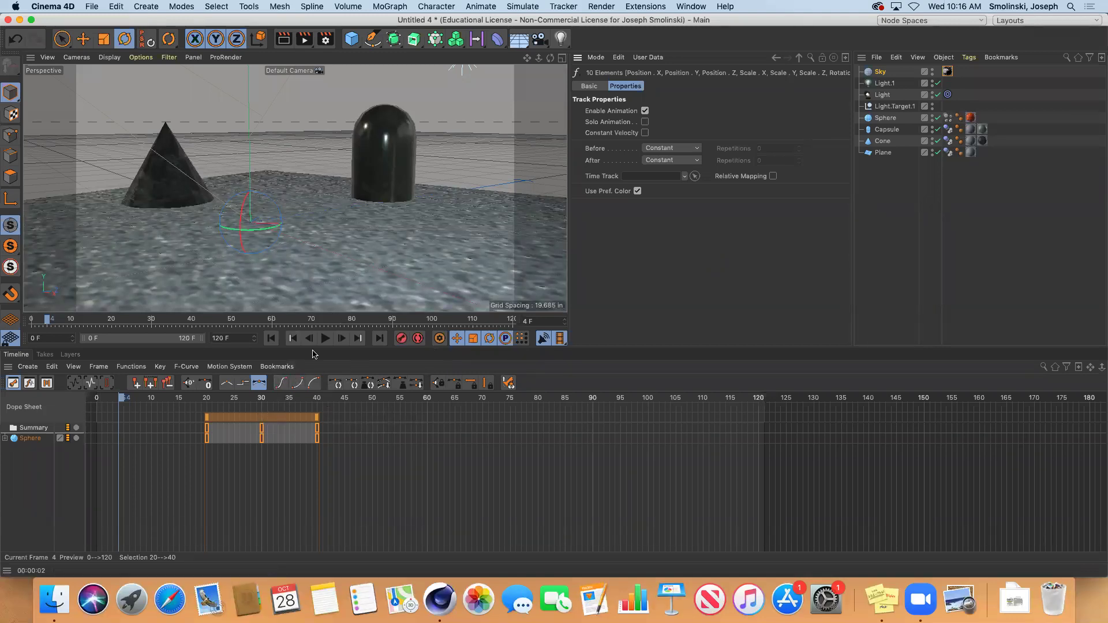
Rewind to frame 0 and play the Sphere animation through to frame 120
left_click(270, 338)
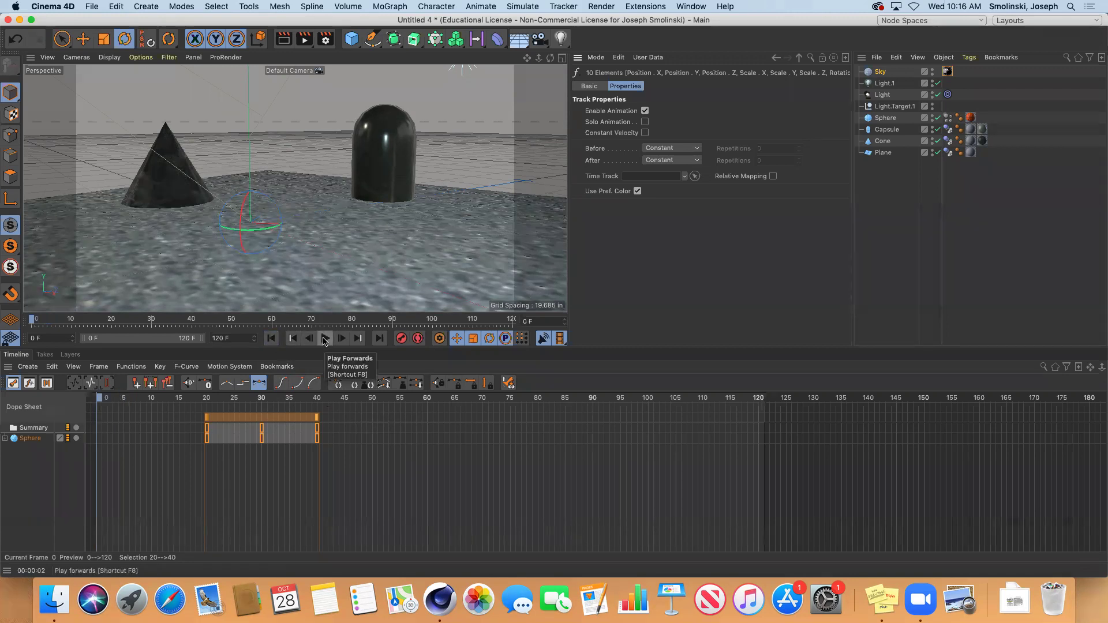
left_click(325, 340)
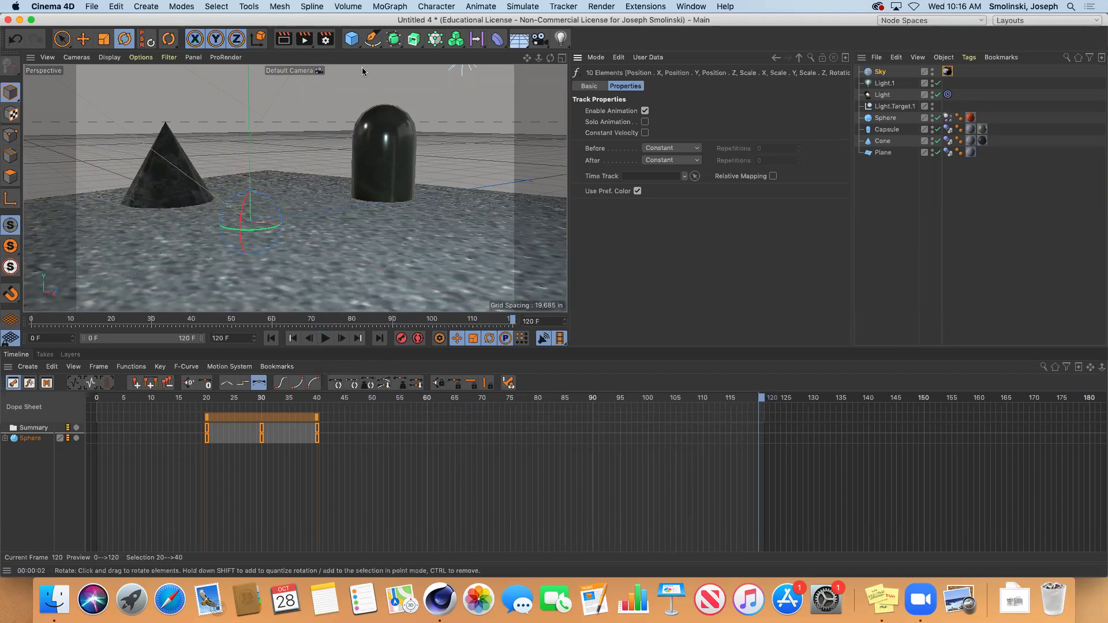
Open Render Settings, keep Physical as the renderer, and go to the Save page
left_click(326, 39)
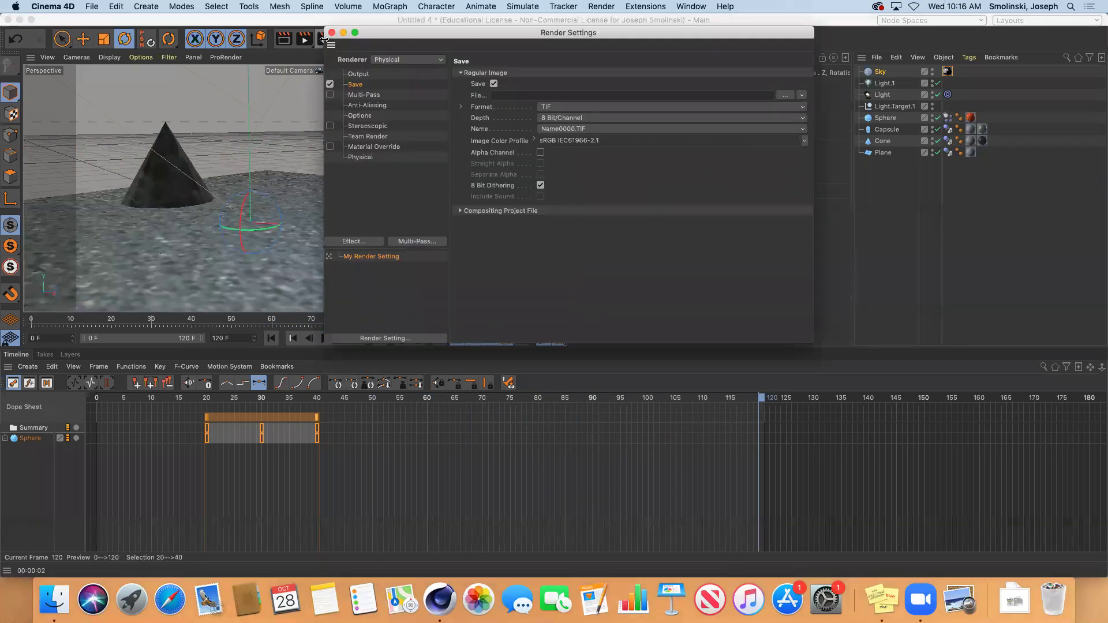
left_click(387, 59)
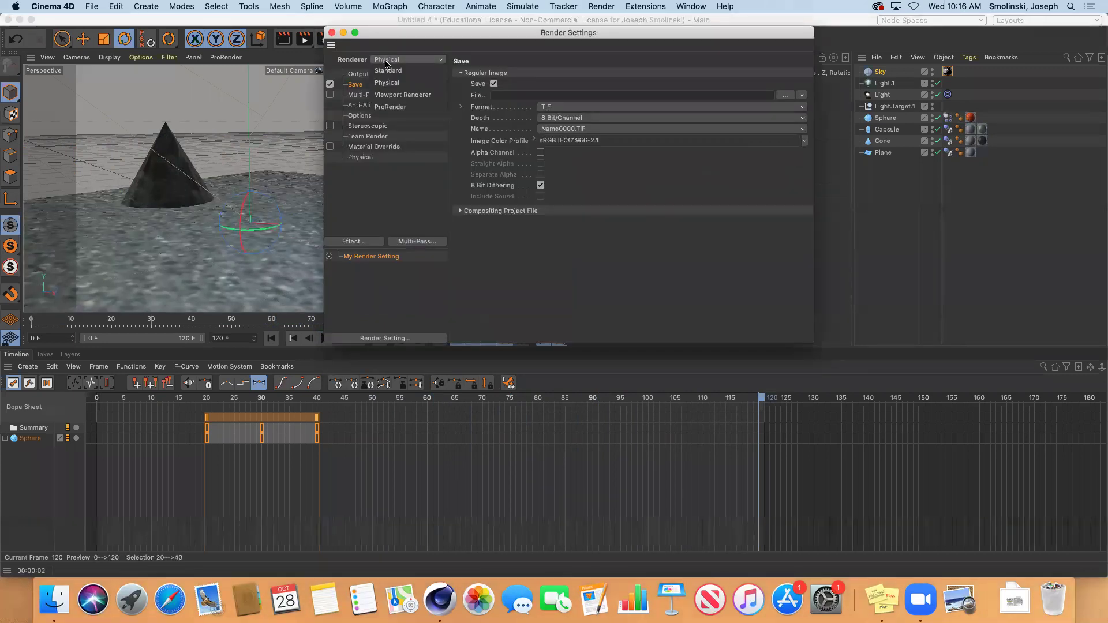
left_click(388, 84)
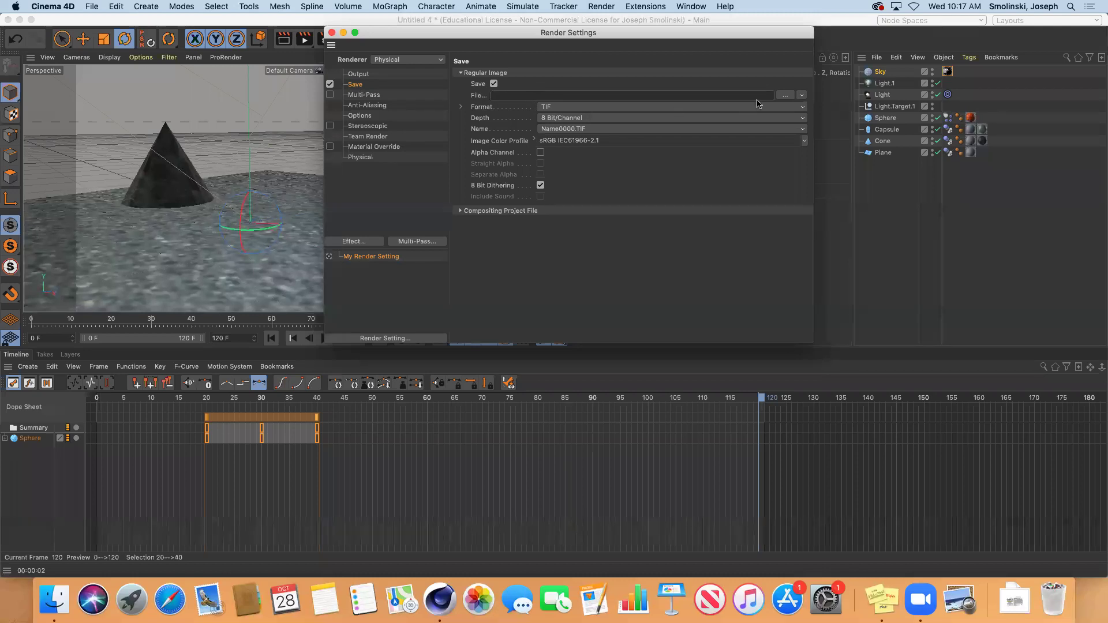
Make a new BallBounce folder under Documents/3DAnimation and enter BB as the output file name
left_click(785, 95)
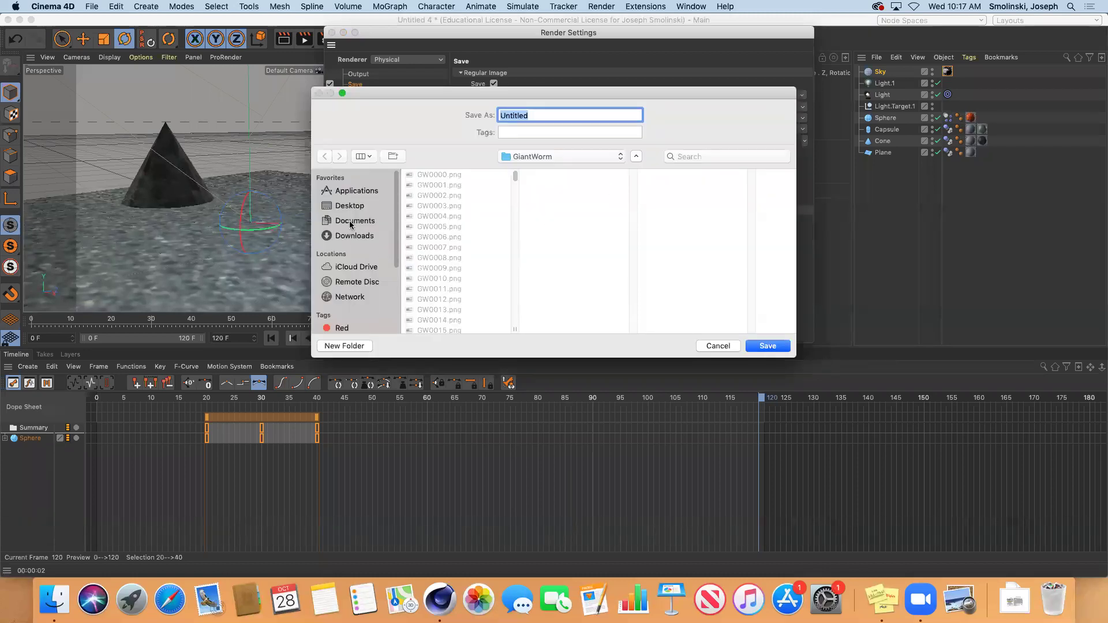
left_click(351, 222)
left_click(434, 176)
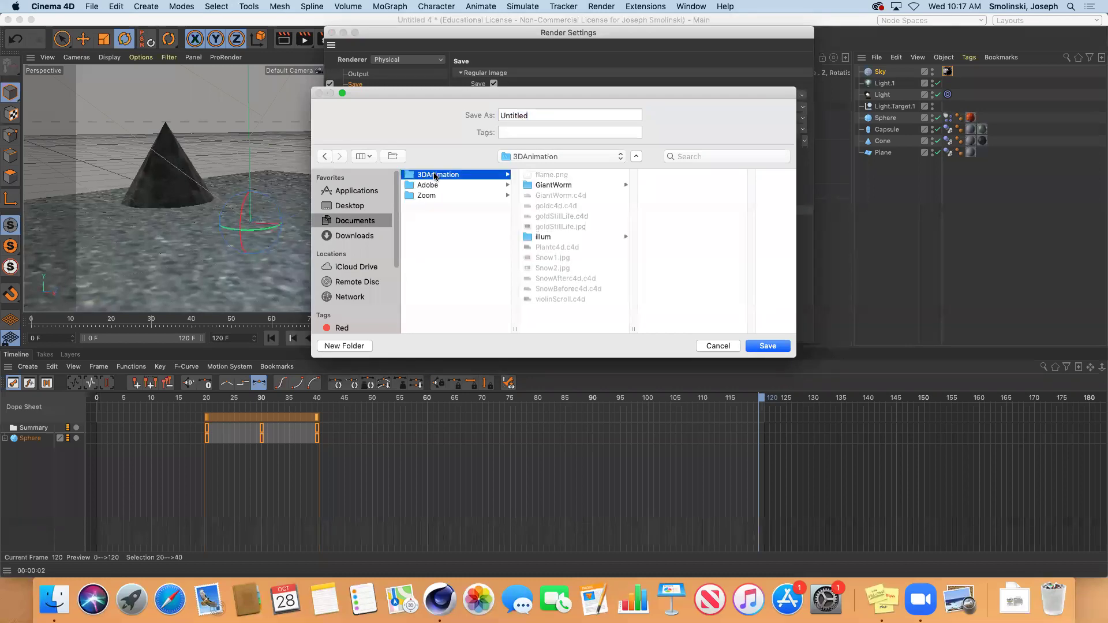
left_click(354, 346)
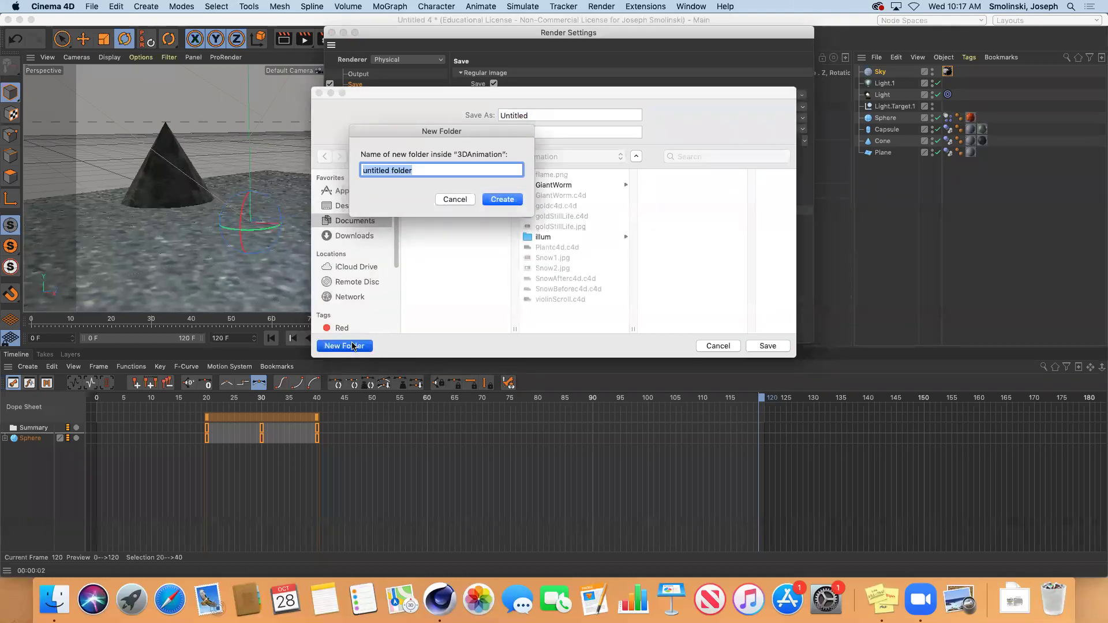
type("BallBounce")
key("Return")
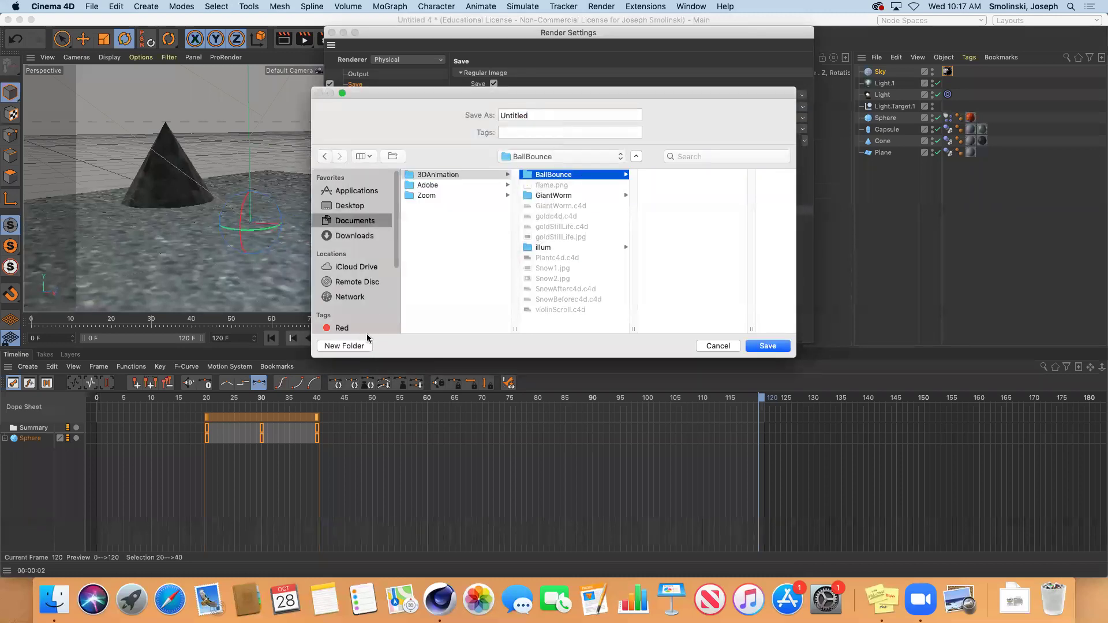
double_click(537, 114)
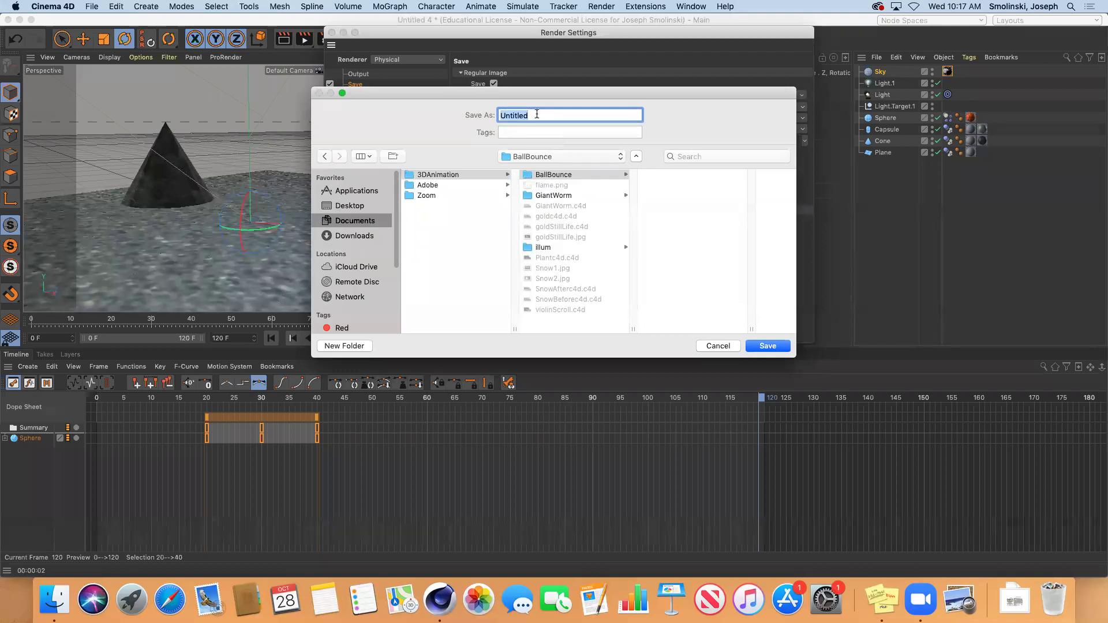
type("BB")
Save the output path as BallBounce/BB and change the image format from TIF to PNG
left_click(768, 346)
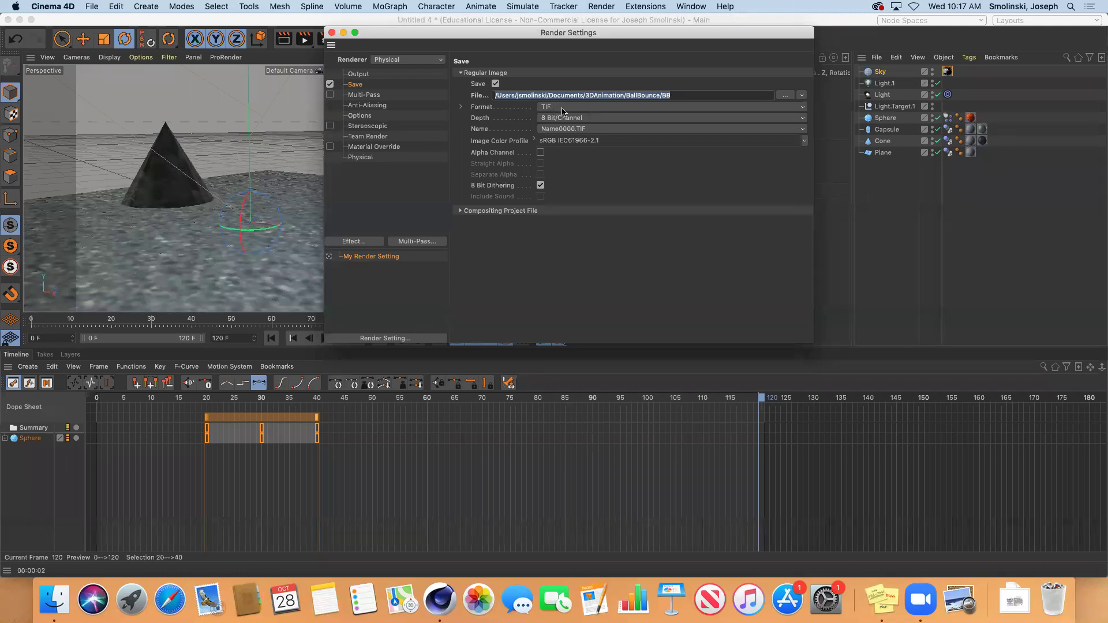
left_click(563, 109)
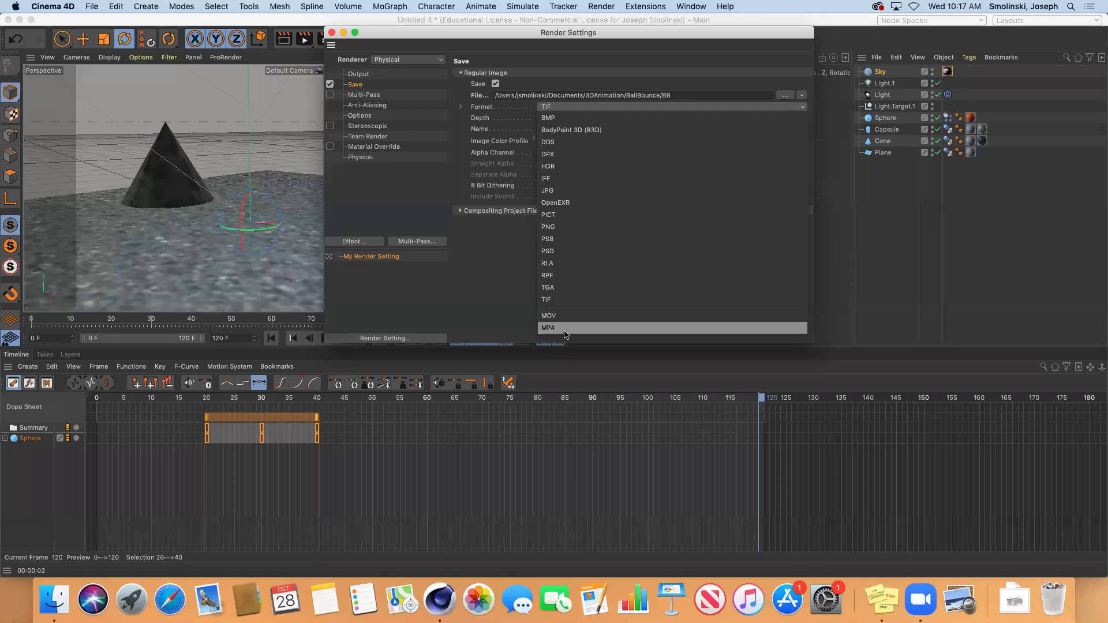
left_click(563, 228)
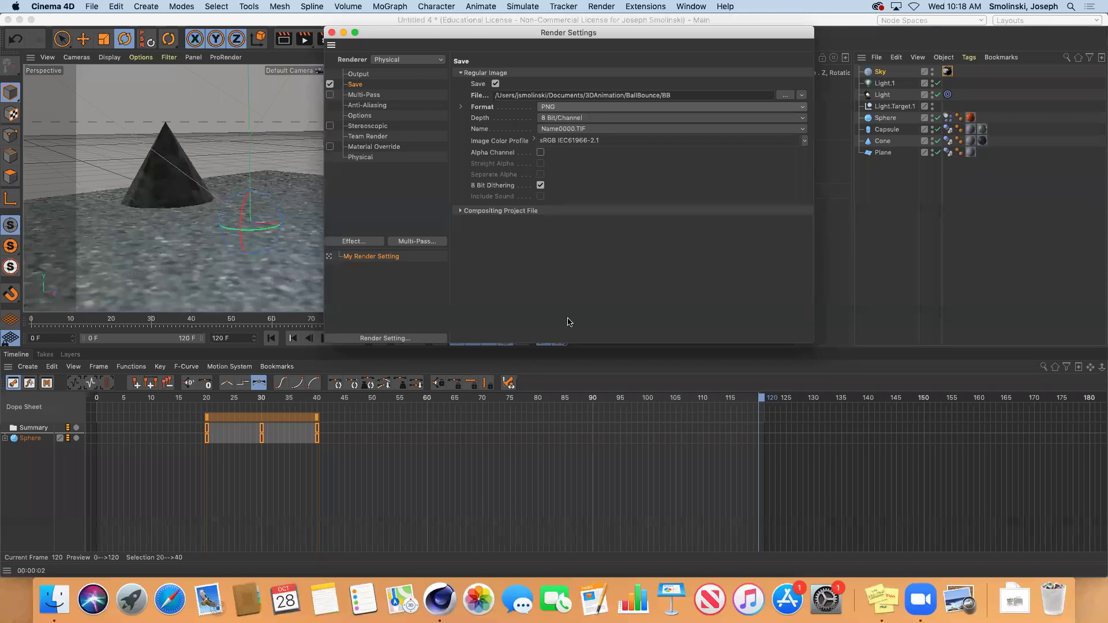
Open Documents/3DAnimation/GiantWorm in an enlarged Finder list view and select GW0000.png
left_click(55, 599)
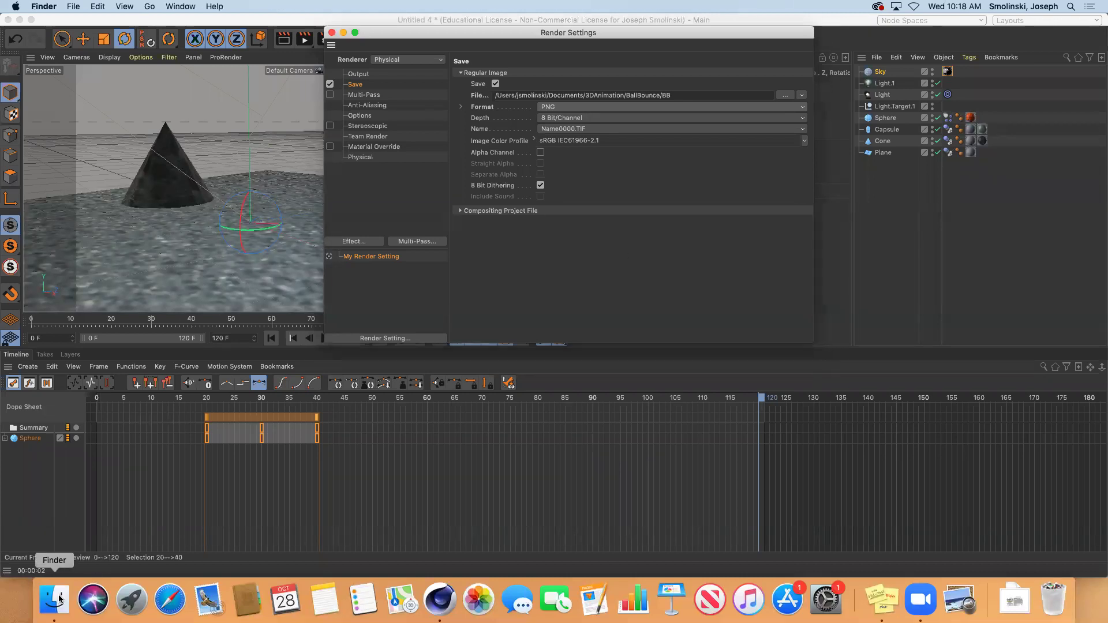
left_click(366, 206)
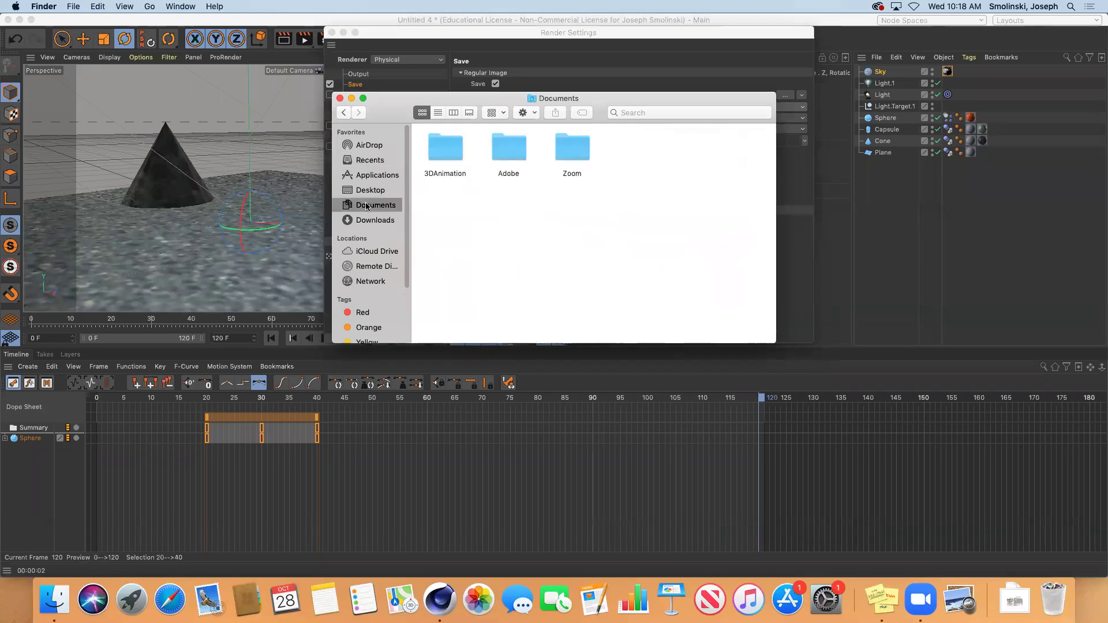
double_click(453, 151)
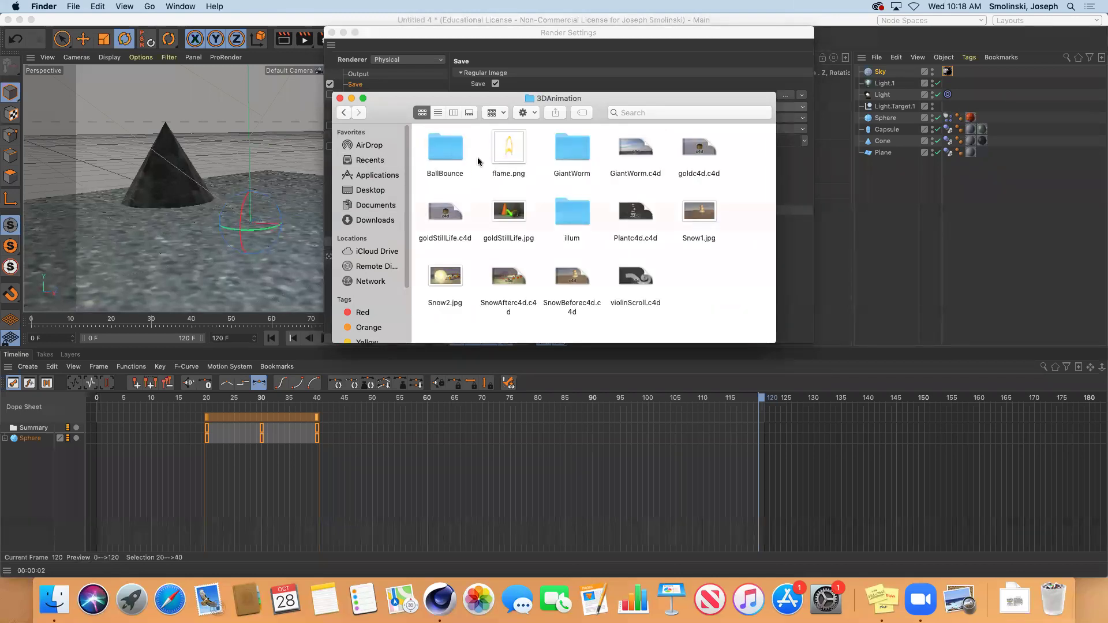
double_click(570, 151)
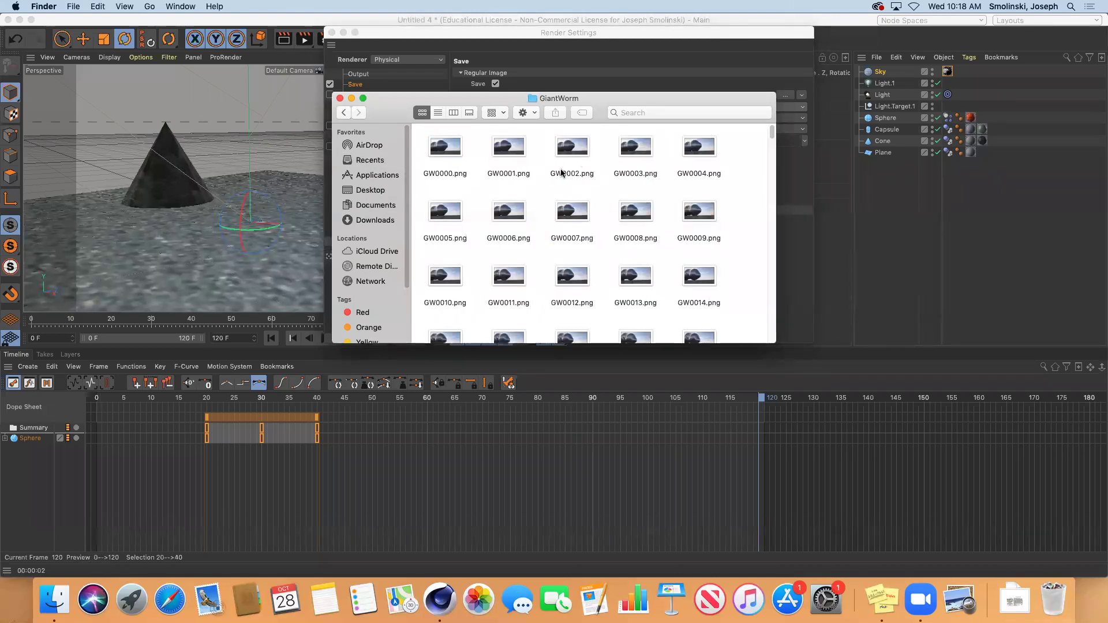
left_click_drag(775, 342, 940, 515)
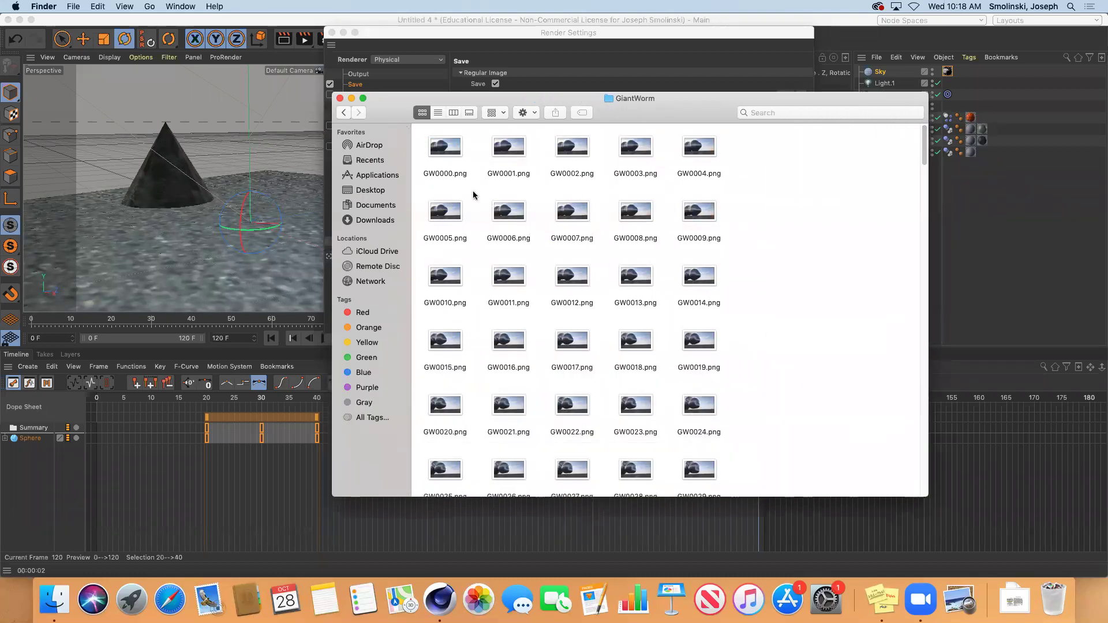
left_click(438, 112)
left_click(451, 144)
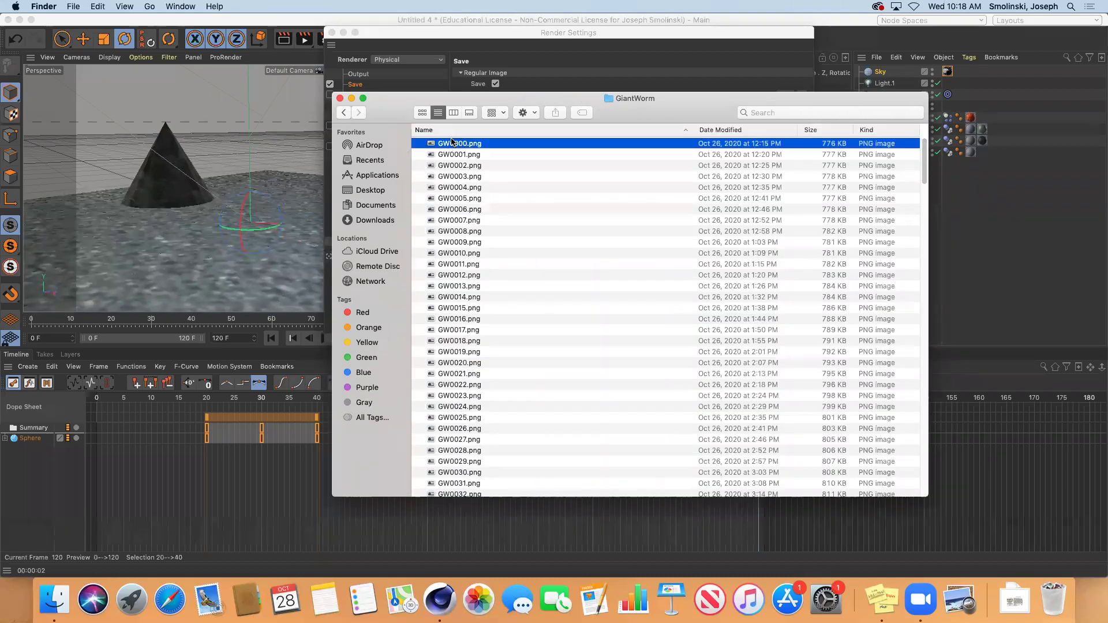
key("space")
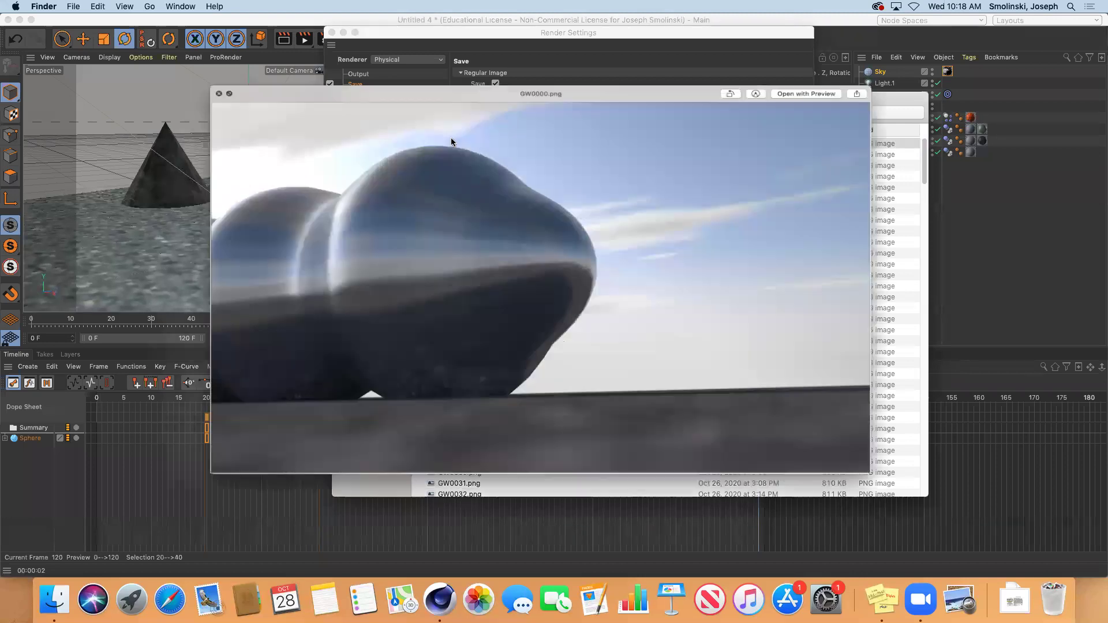
key("Down")
key("Down")
key("Down")
key("Down")
key("Down")
key("Down")
key("Down")
key("Down")
key("Down")
key("Down")
key("Down")
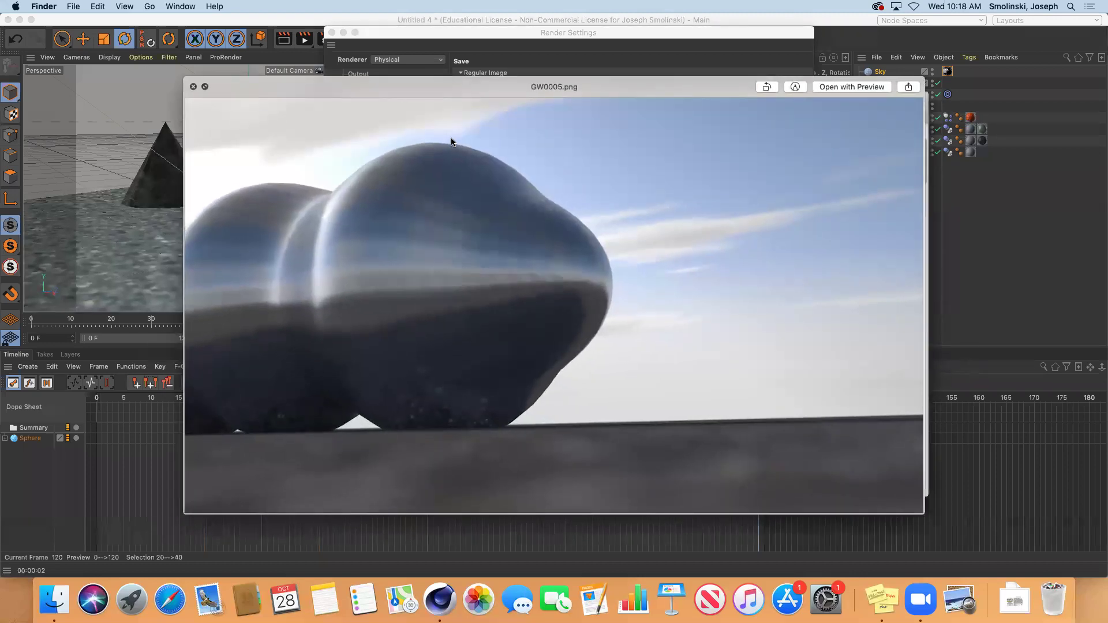
key("Down")
key("Down")
key("Down")
key("Down")
key("Down")
key("Down")
key("Down")
key("Down")
key("Down")
key("Down")
key("Down")
key("Down")
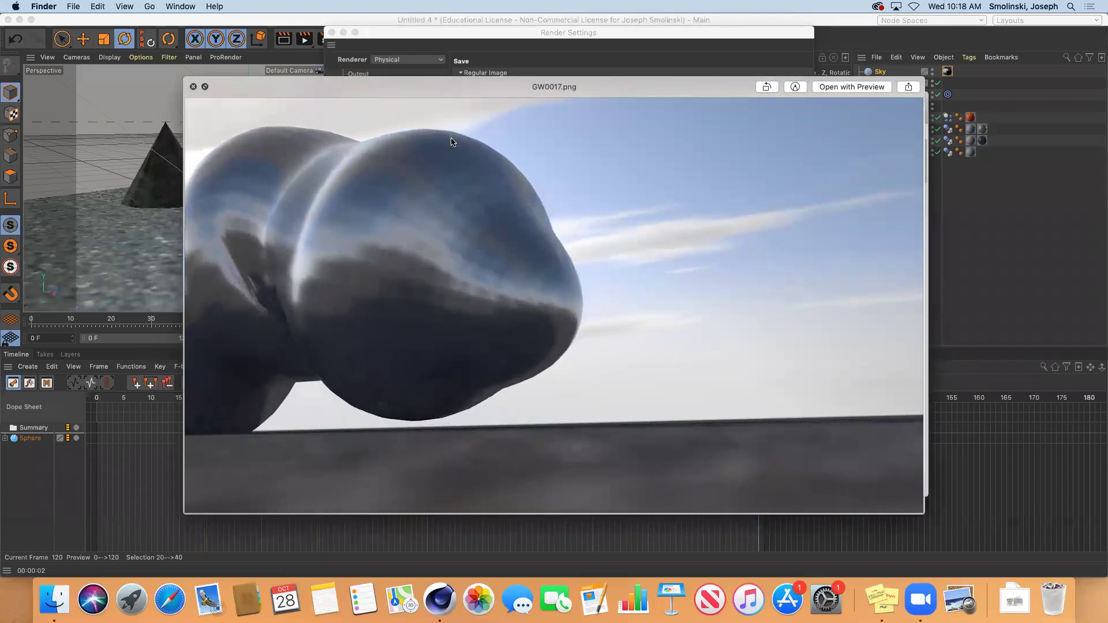
key("Down")
key("Down")
key("Down")
key("Down")
key("Down")
key("Down")
key("Down")
key("Down")
key("Down")
key("Down")
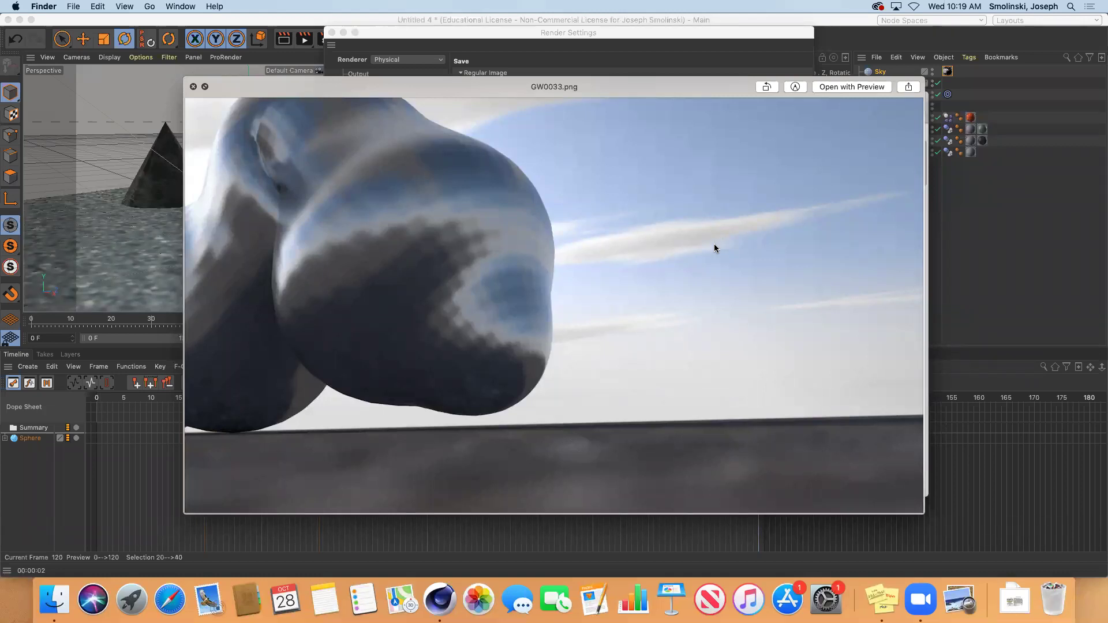
left_click(193, 88)
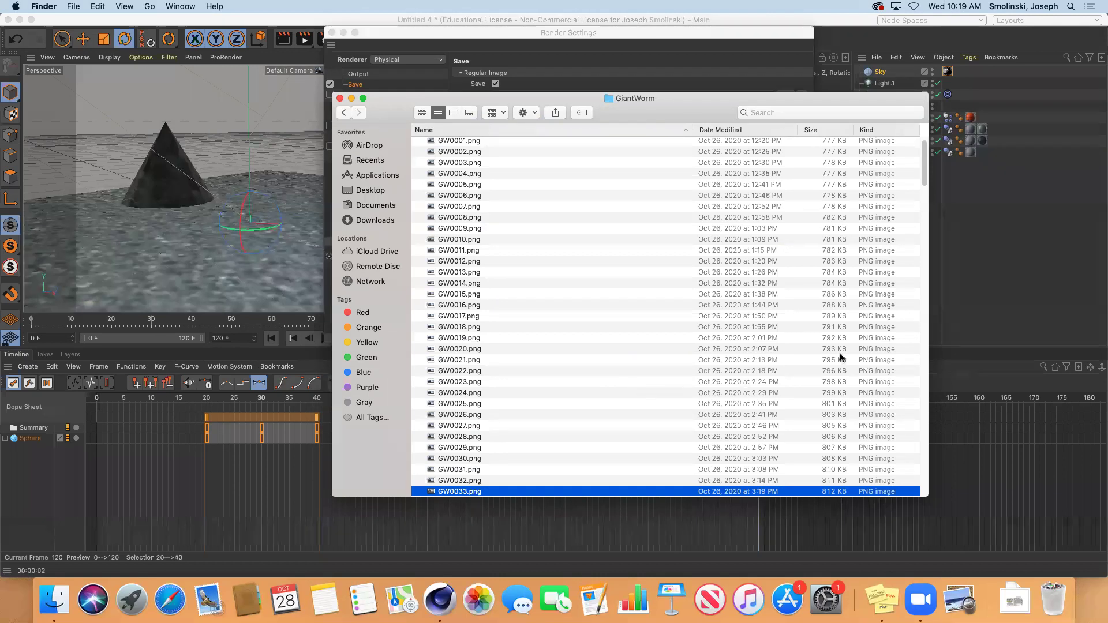
Scroll to and select the last GiantWorm frame, GW0275.png, then close the Finder window
left_click_drag(925, 170, 923, 491)
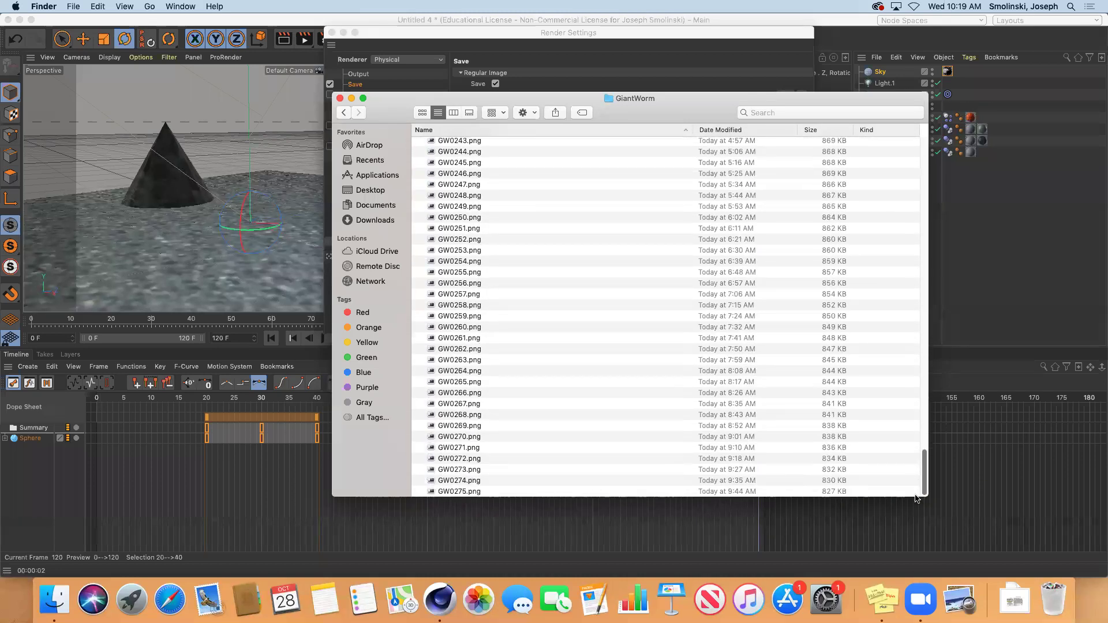
left_click(458, 491)
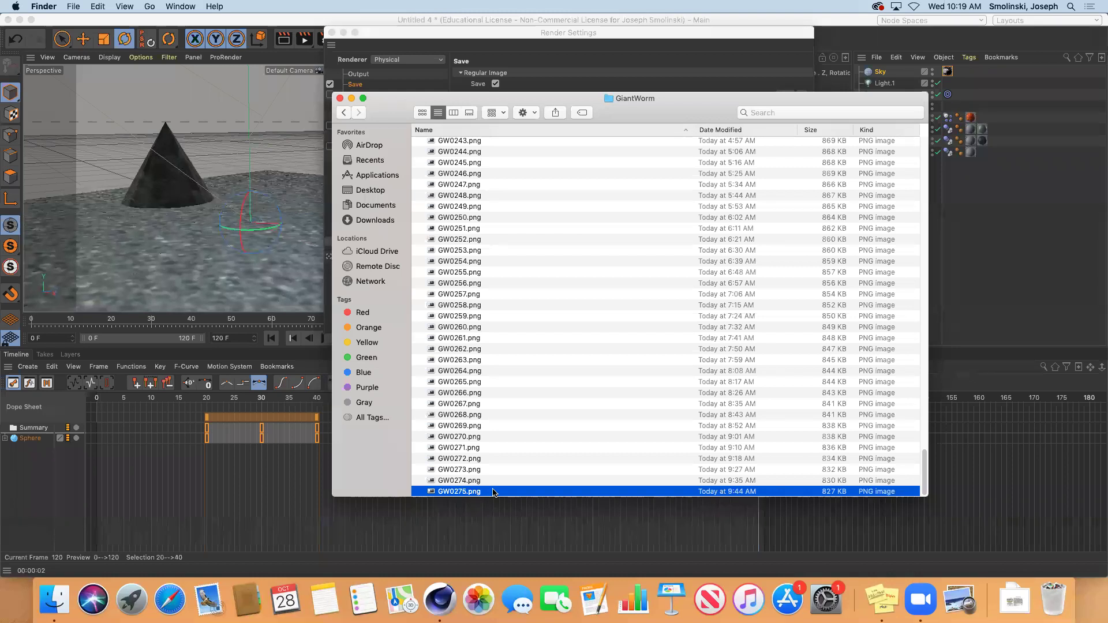
left_click(340, 99)
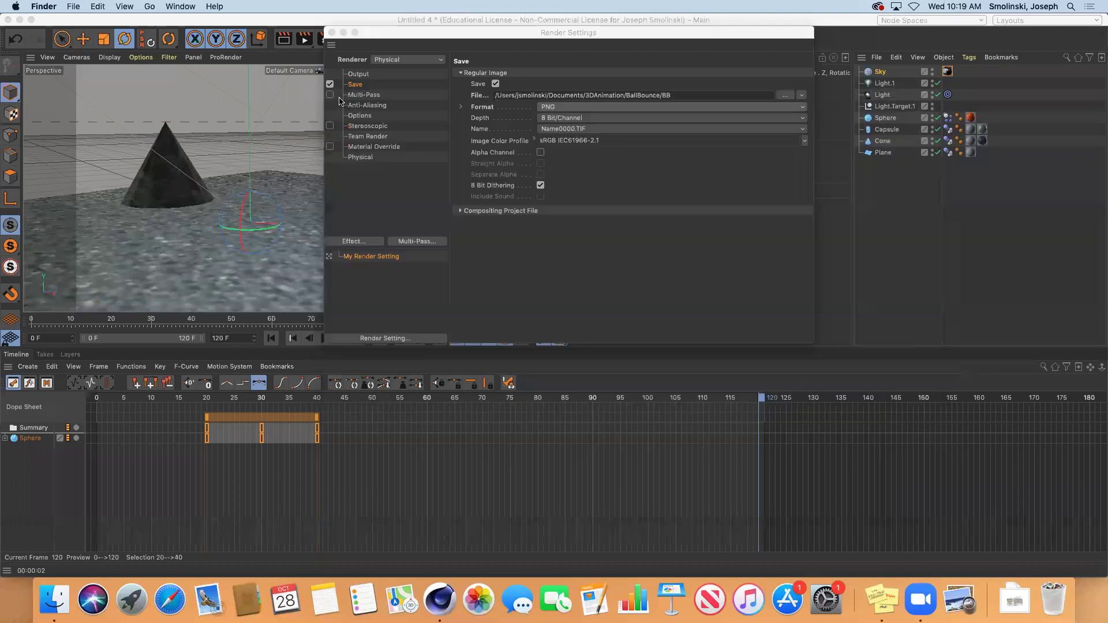
Keep PNG as the format and set the Output frame range to All Frames
left_click(565, 108)
left_click(568, 109)
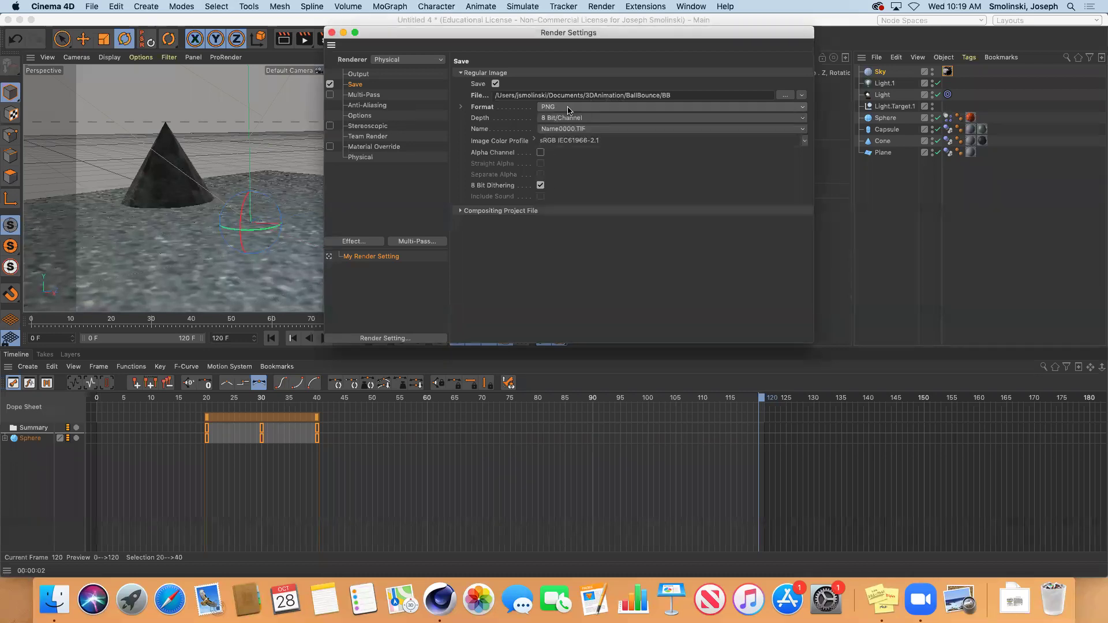
left_click(366, 75)
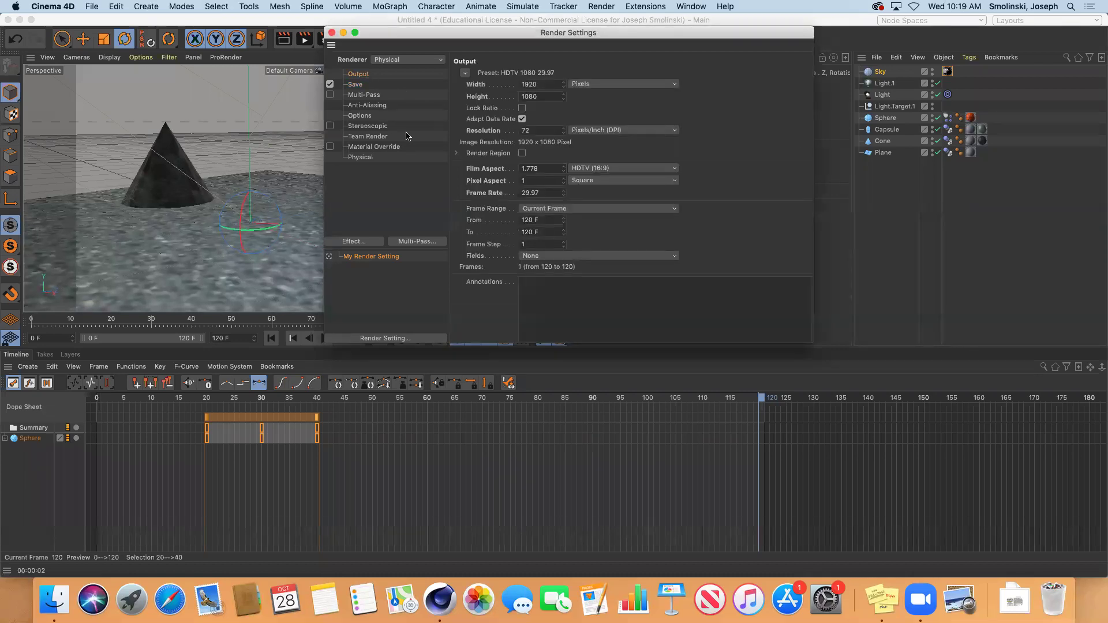
left_click(564, 210)
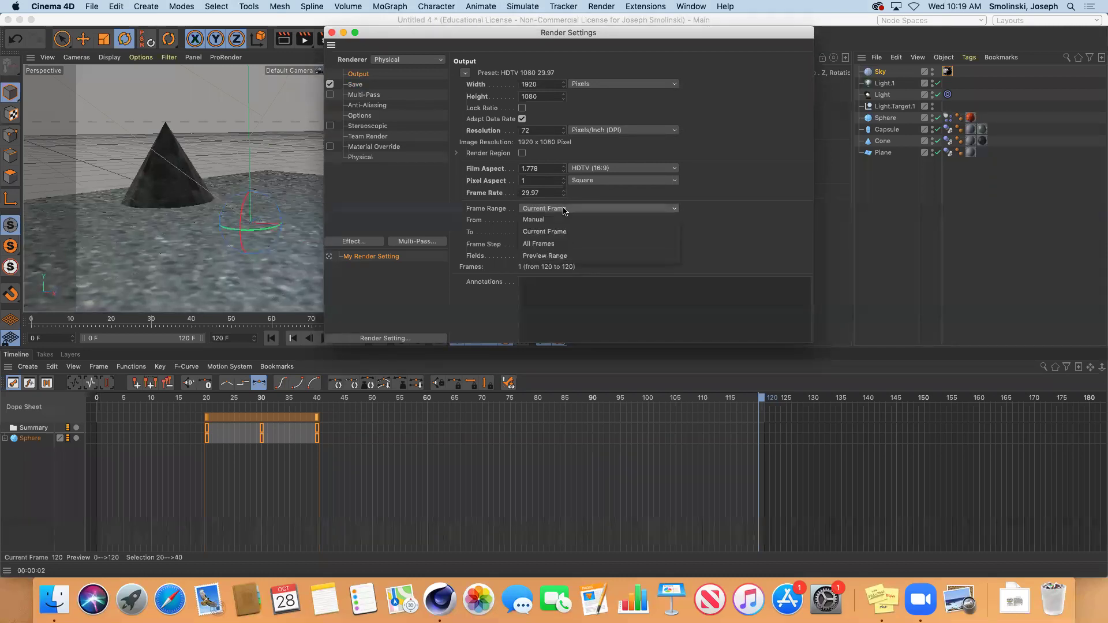
left_click(555, 246)
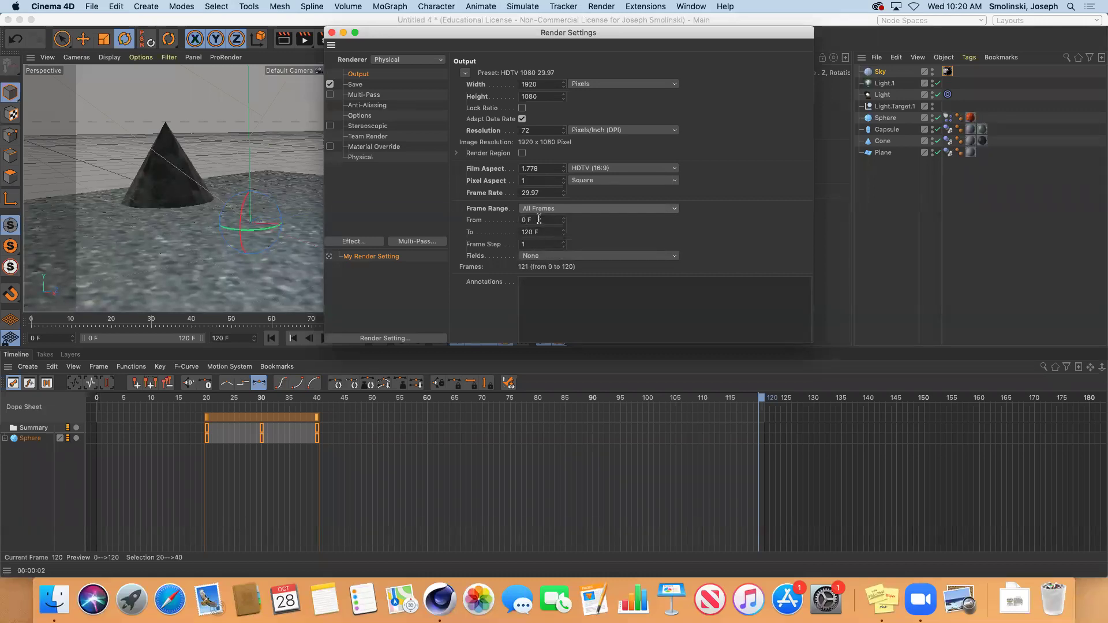
Try 75 as the starting frame, then revert to All Frames, 0 to 120 (121 frames)
left_click_drag(526, 220, 513, 219)
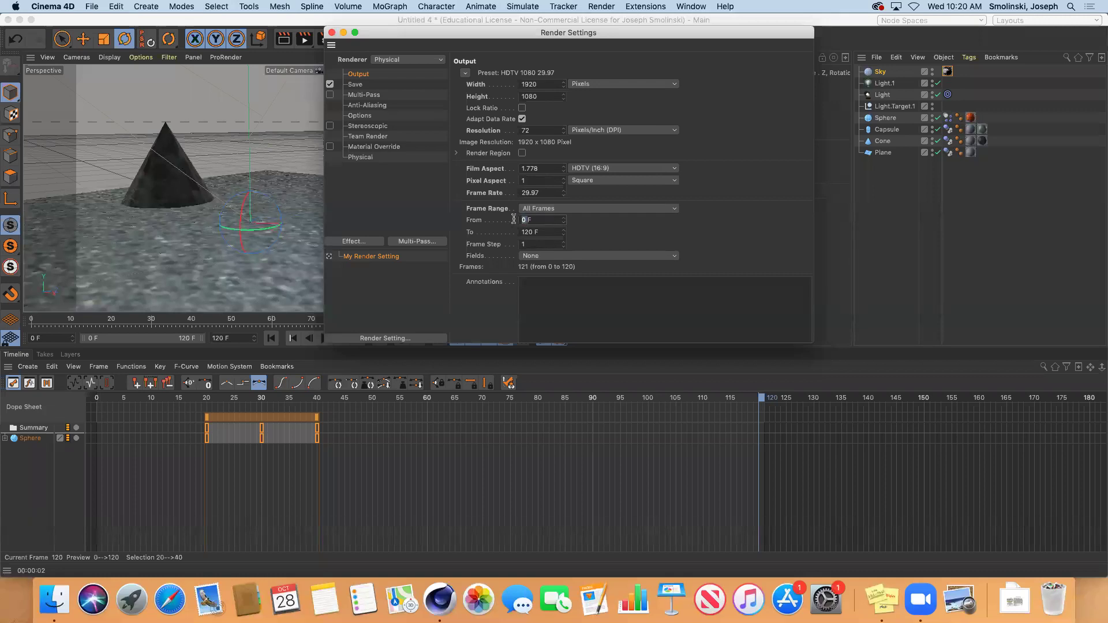
type("75F")
key("Return")
left_click(548, 208)
left_click(548, 244)
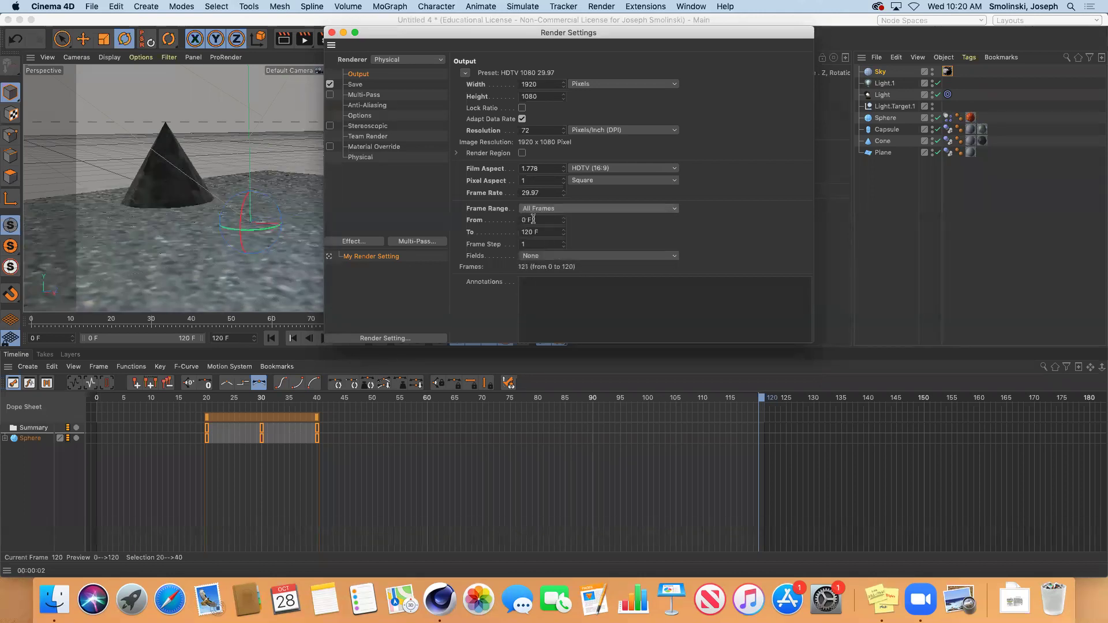
Close Render Settings and render the BB sequence to the Picture Viewer, zoomed out to fit
left_click(332, 33)
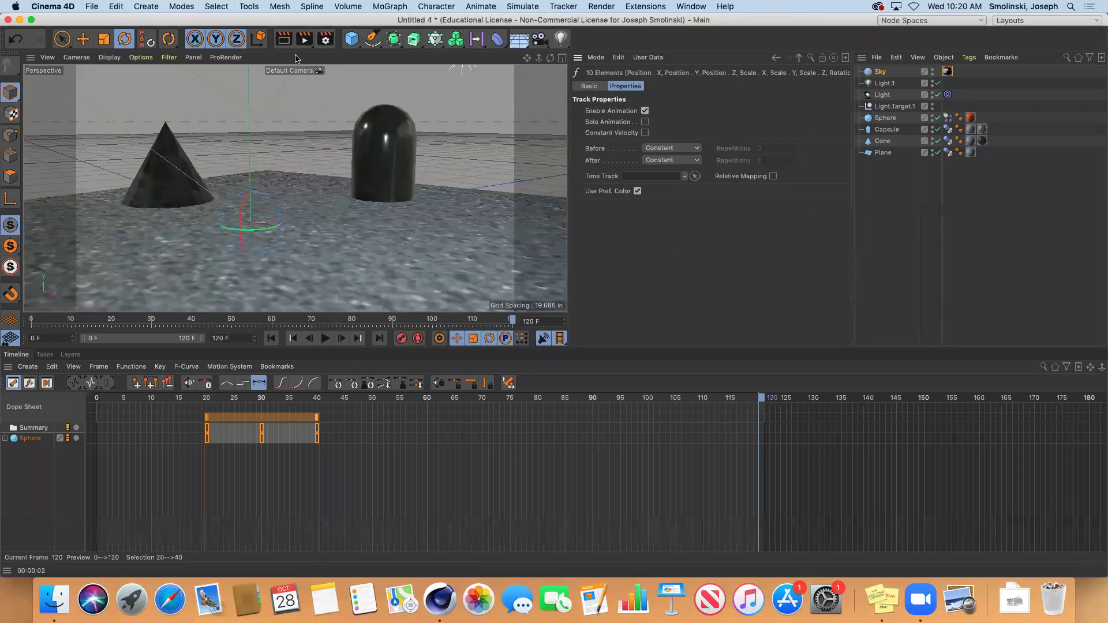
left_click(304, 39)
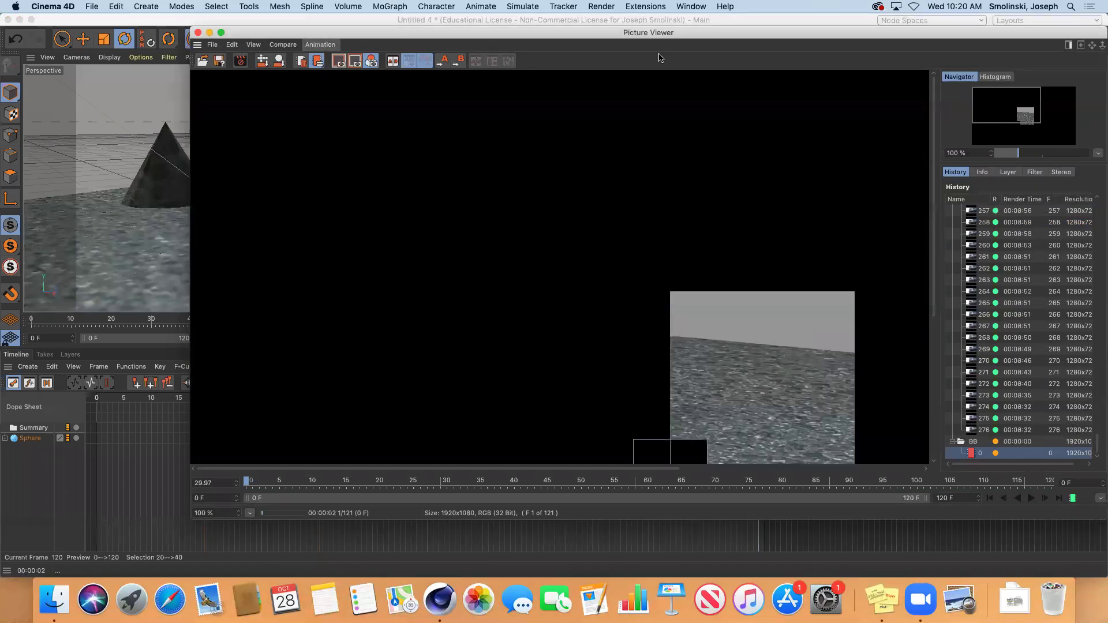
left_click_drag(723, 35, 558, 23)
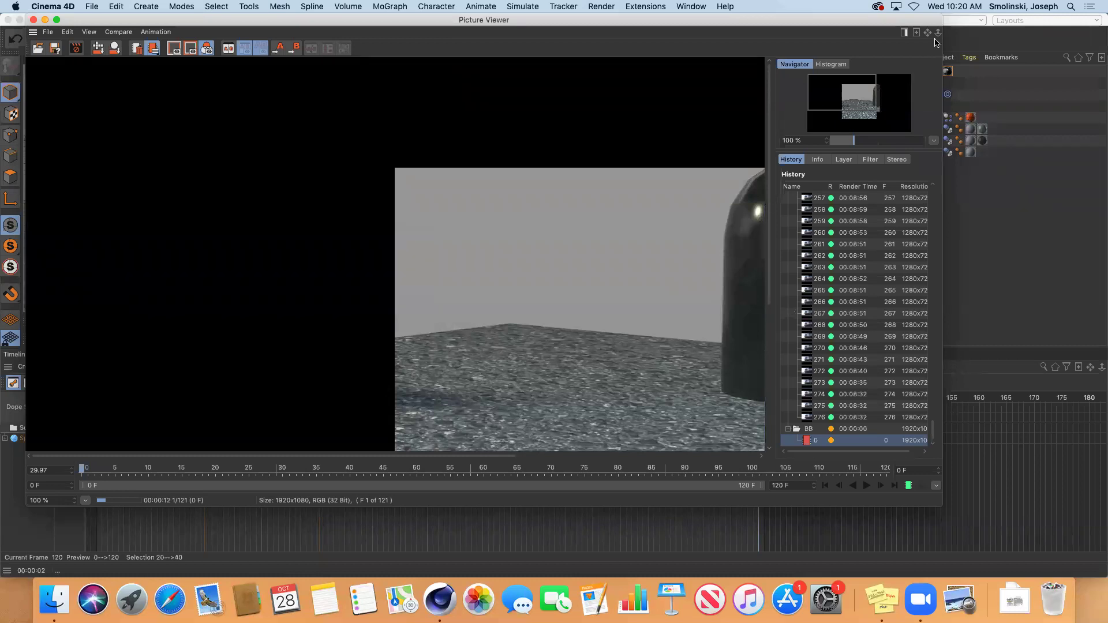
mouse_move(938, 32)
left_mouse_down()
mouse_move(923, 32)
mouse_move(939, 33)
left_mouse_up()
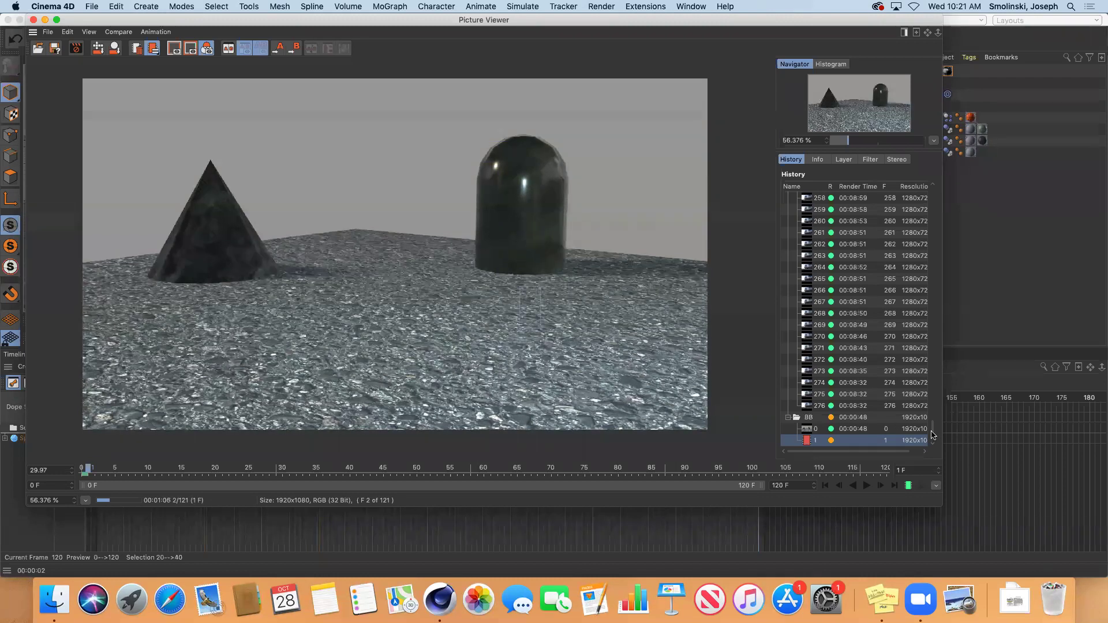
Play back the earlier GW render from its first frame and pause it at frame 149
left_click_drag(931, 391, 931, 197)
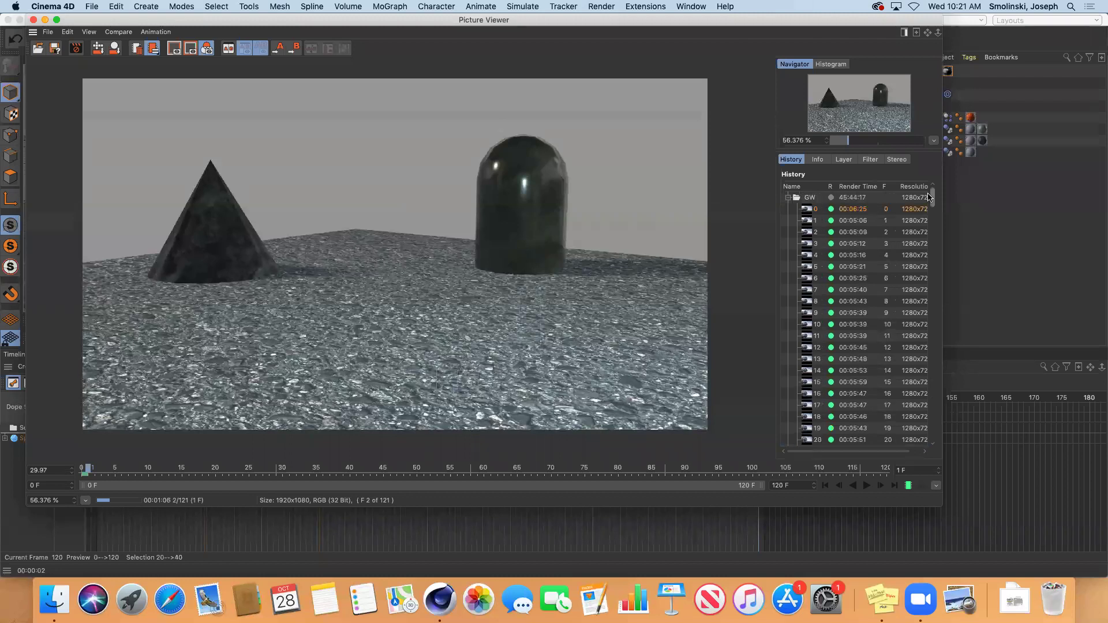
left_click(852, 210)
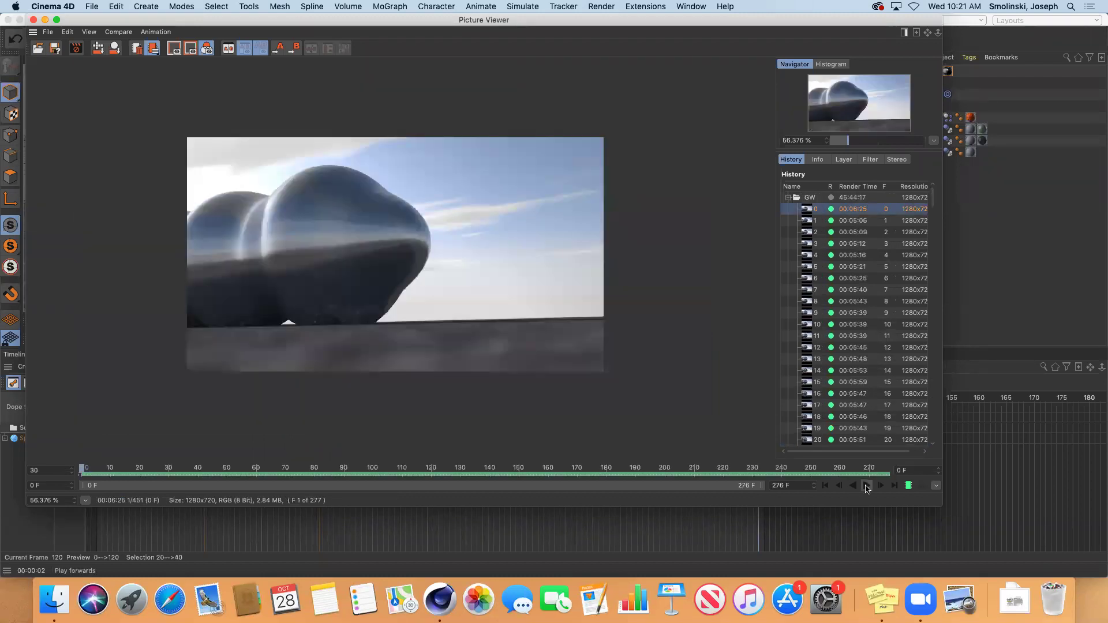
left_click(866, 487)
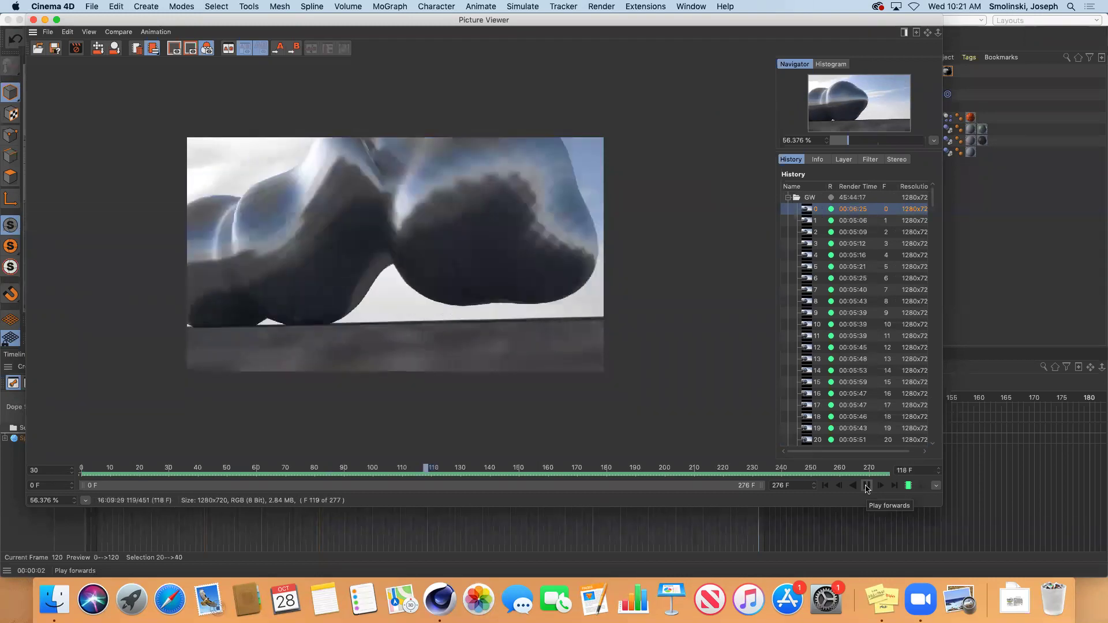
left_click(866, 486)
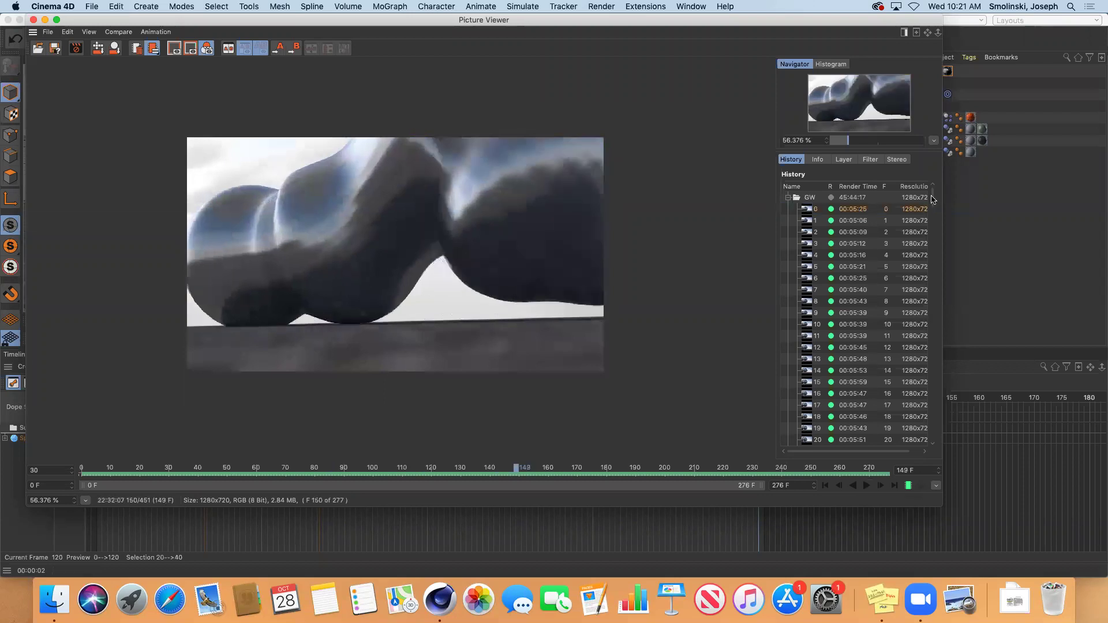
left_click_drag(933, 212, 934, 449)
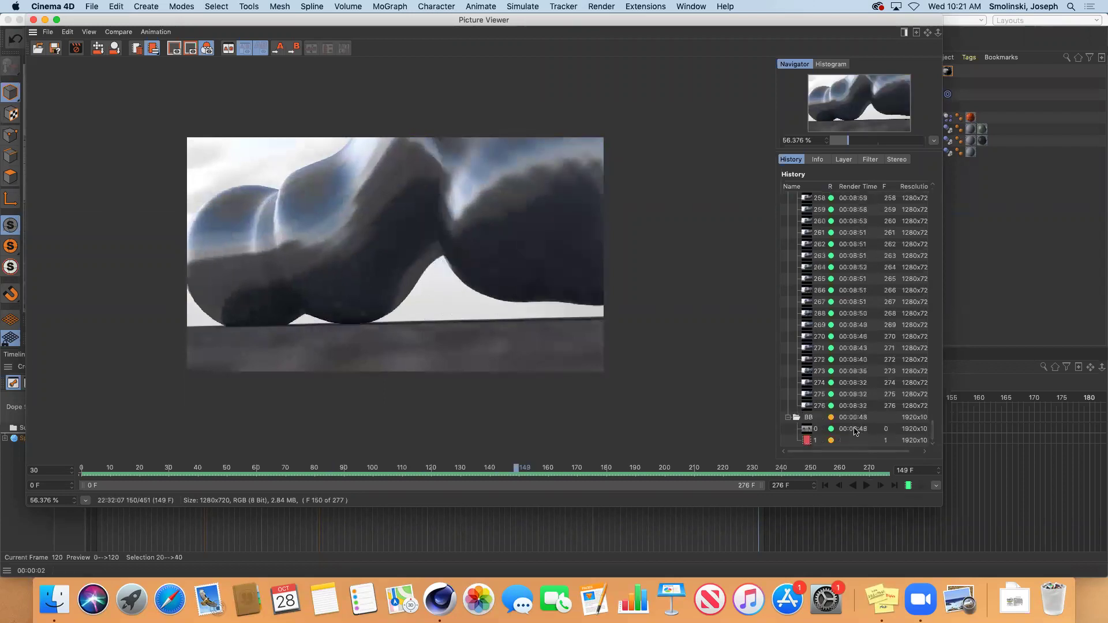
Select BB frame 0 in the History, play and pause it, then step to frame 1
left_click(855, 430)
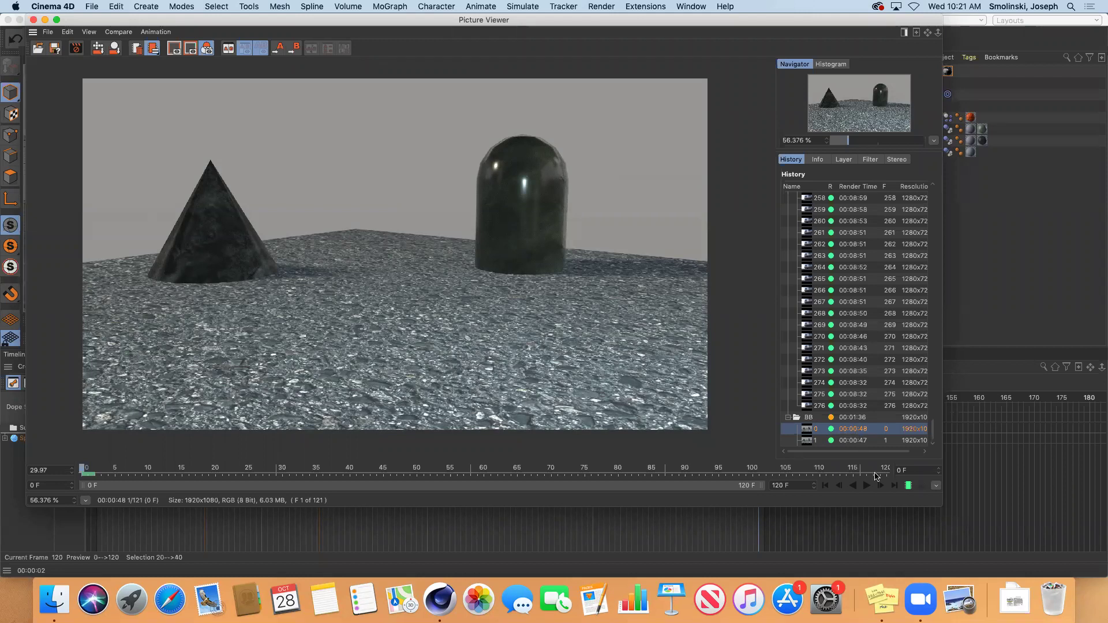
left_click(867, 487)
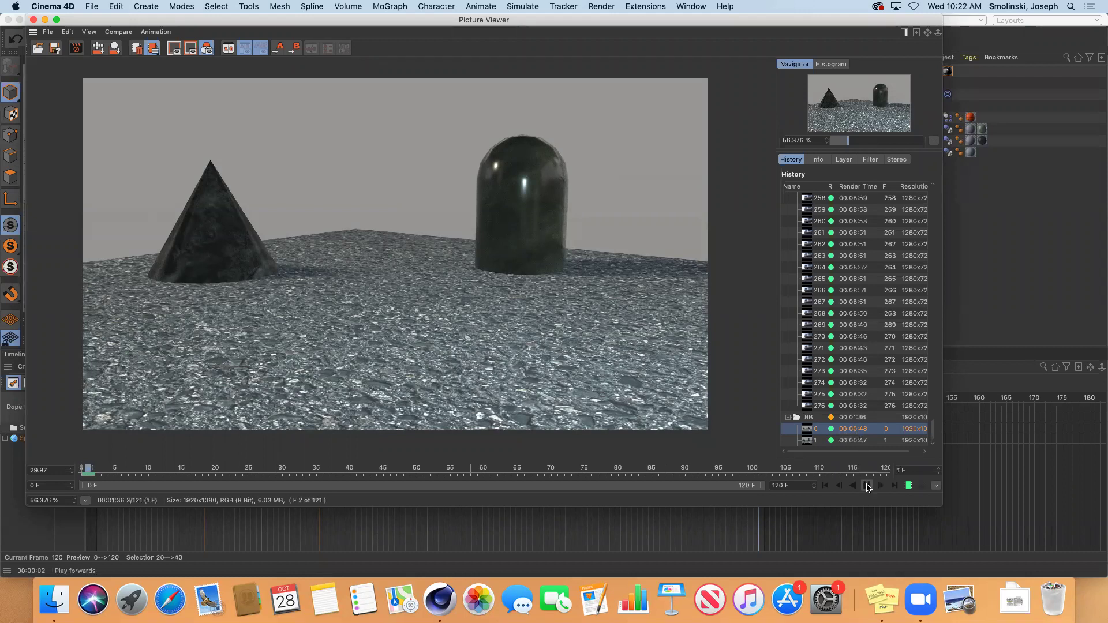
left_click(868, 485)
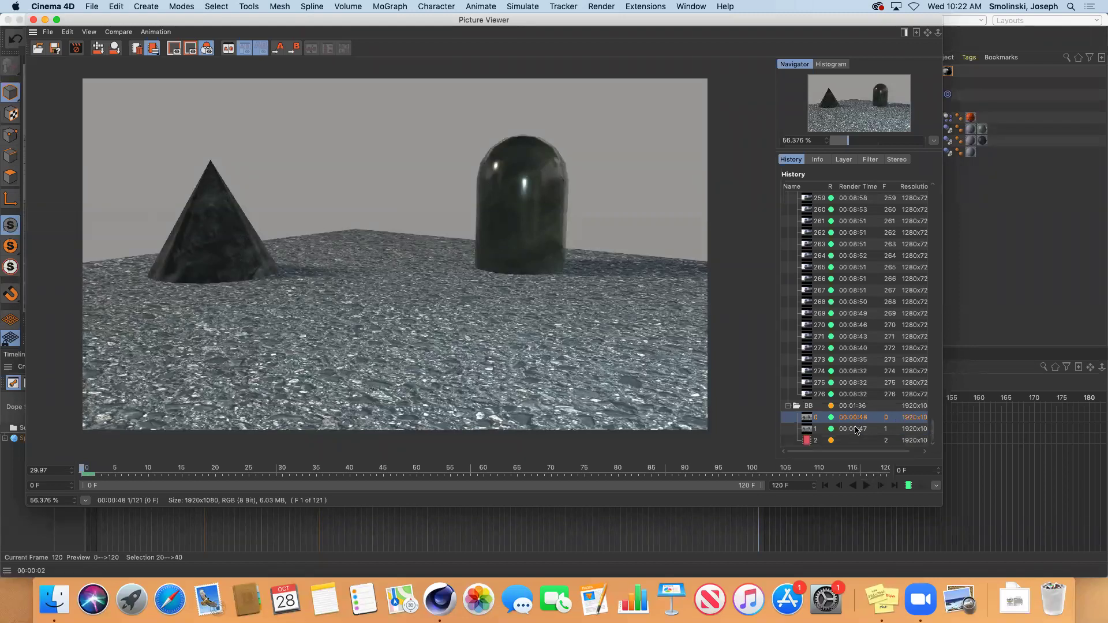
key("Down")
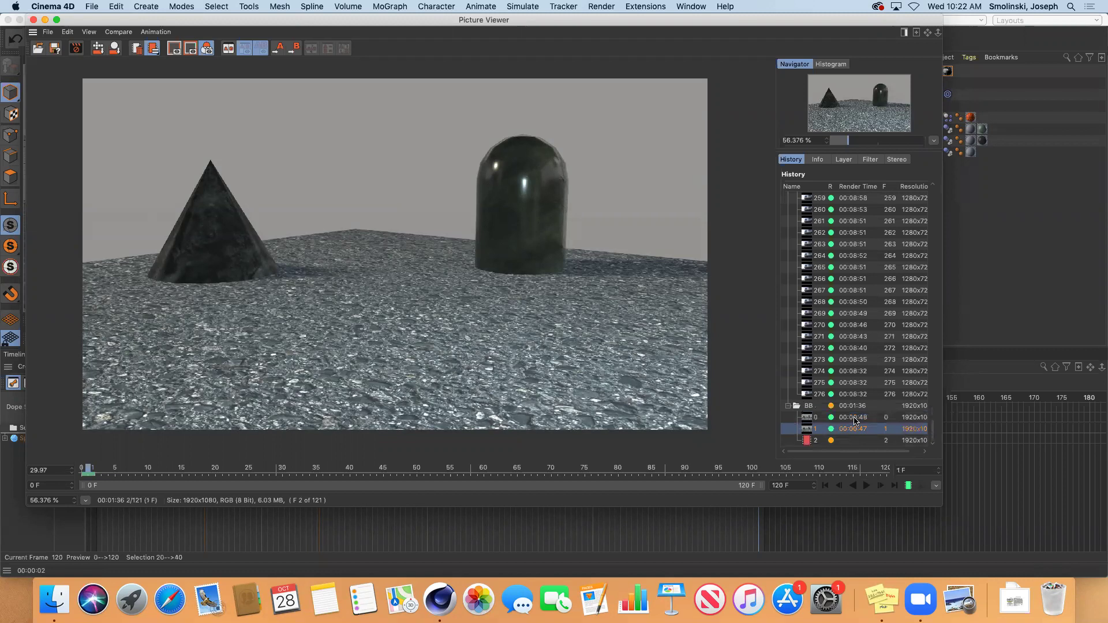